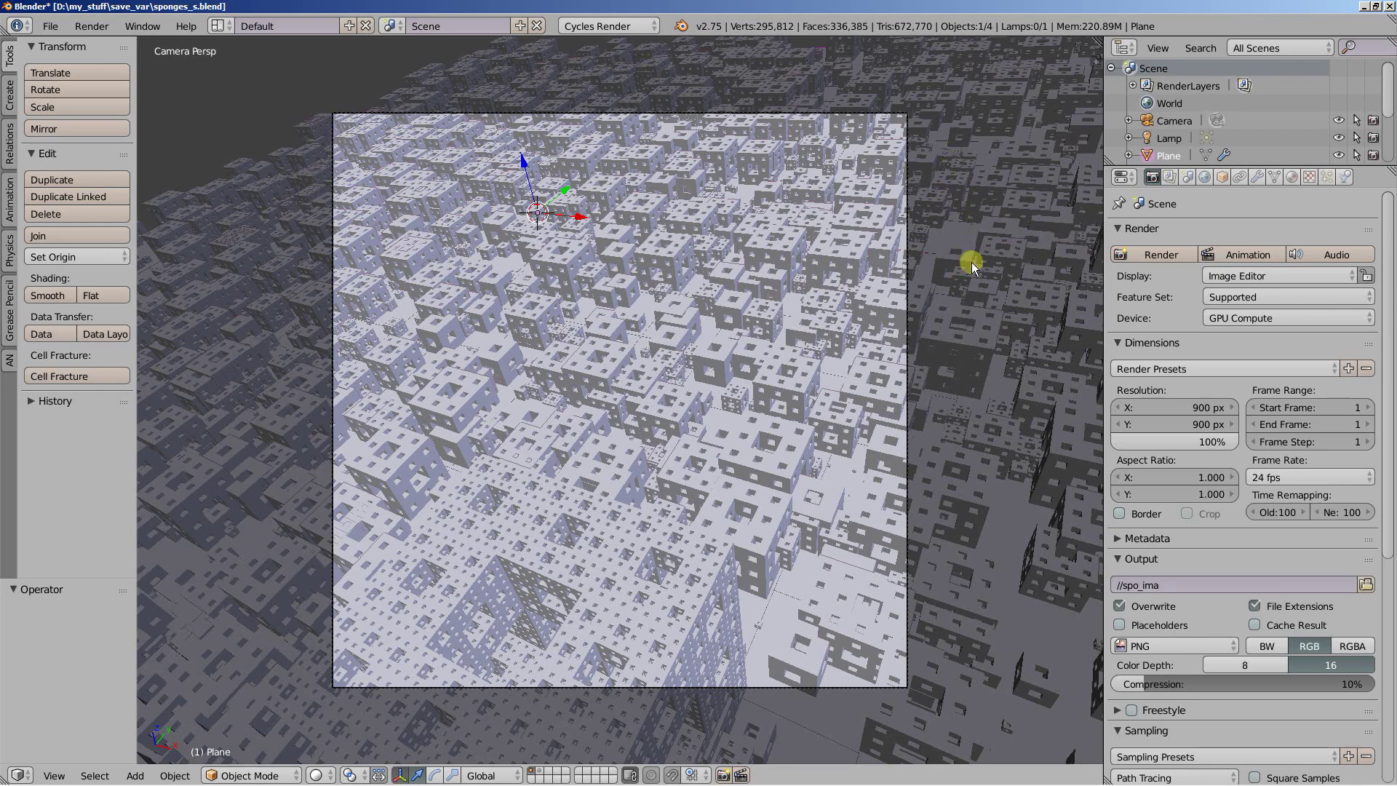
In the World tab, reset Color to RGB, then to a Magic Texture (depth 2, scale 5, distortion 1)
click(1204, 178)
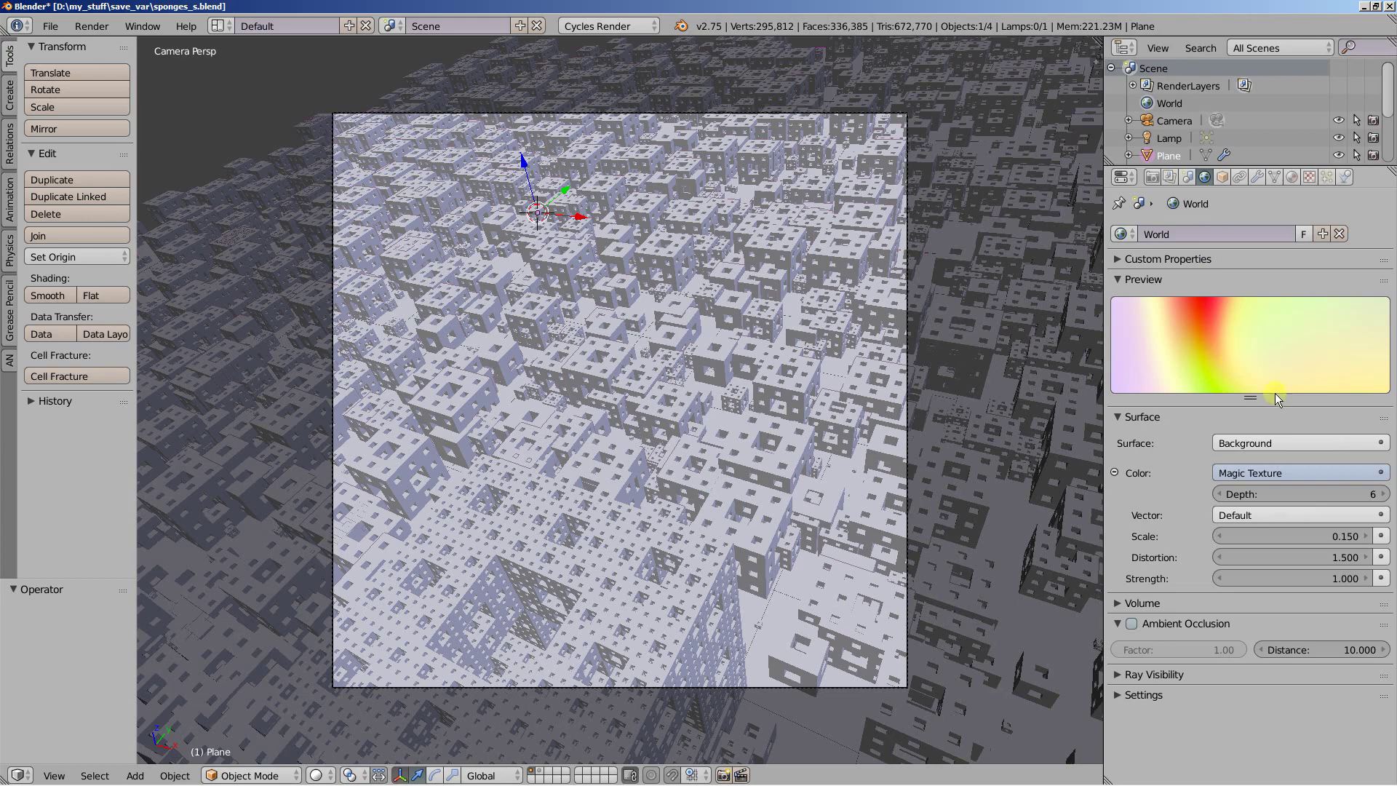
click(1288, 469)
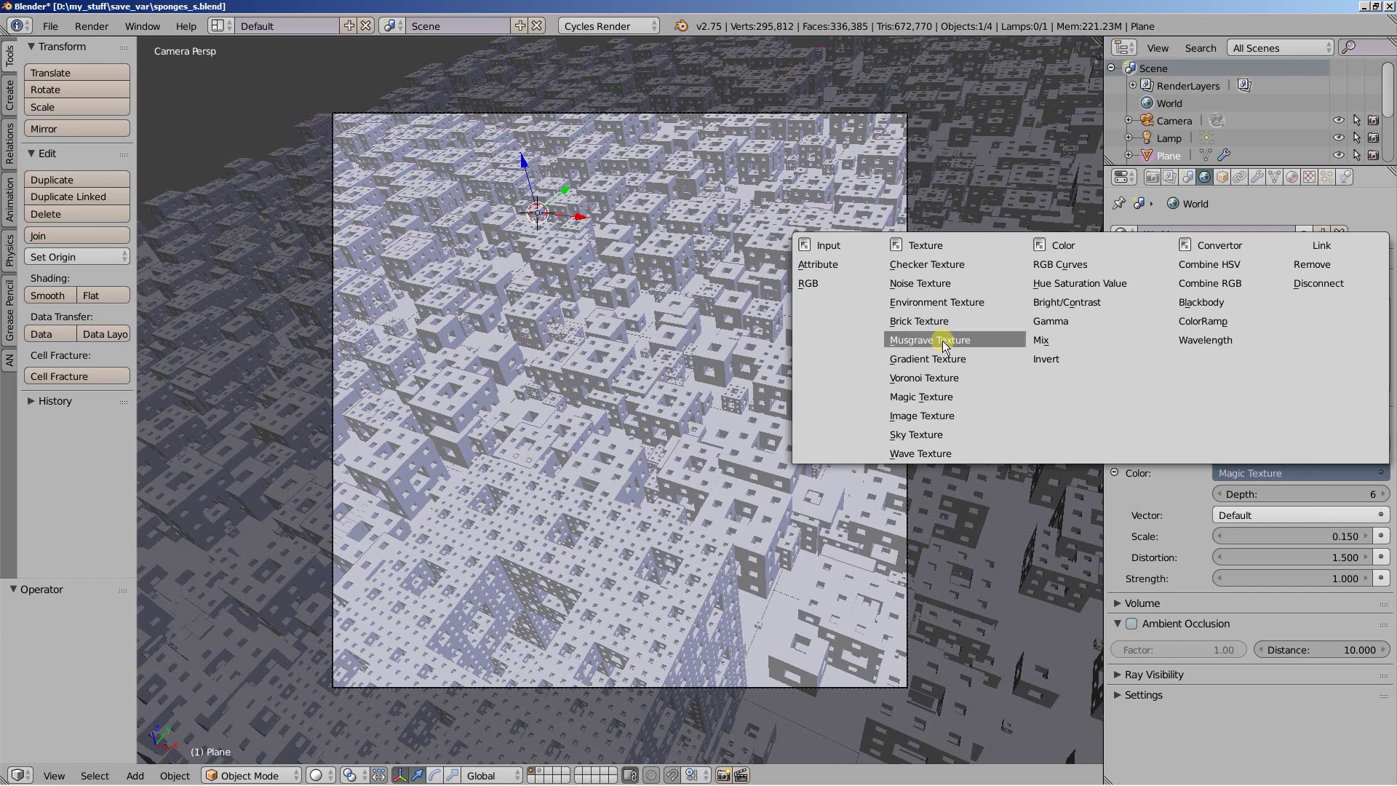
click(840, 280)
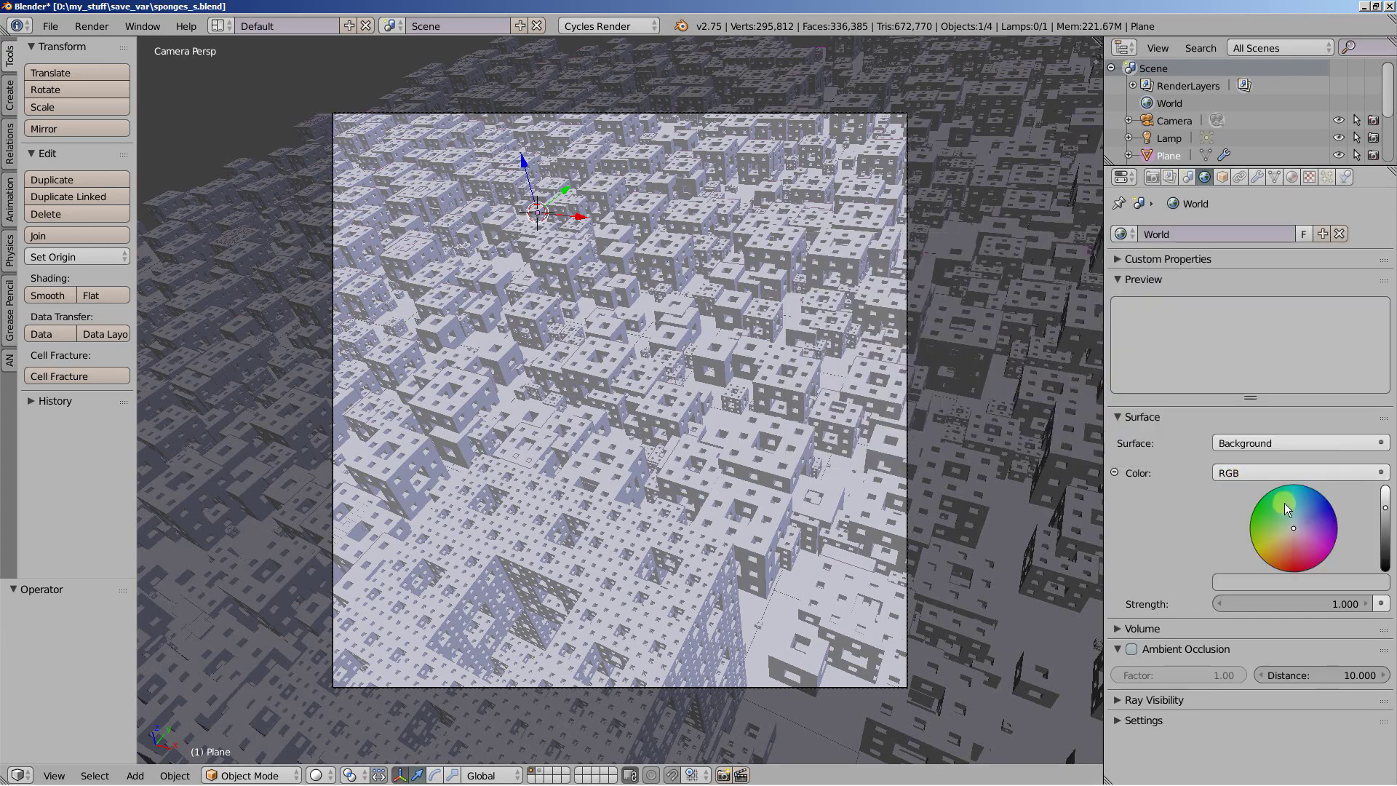
click(1325, 473)
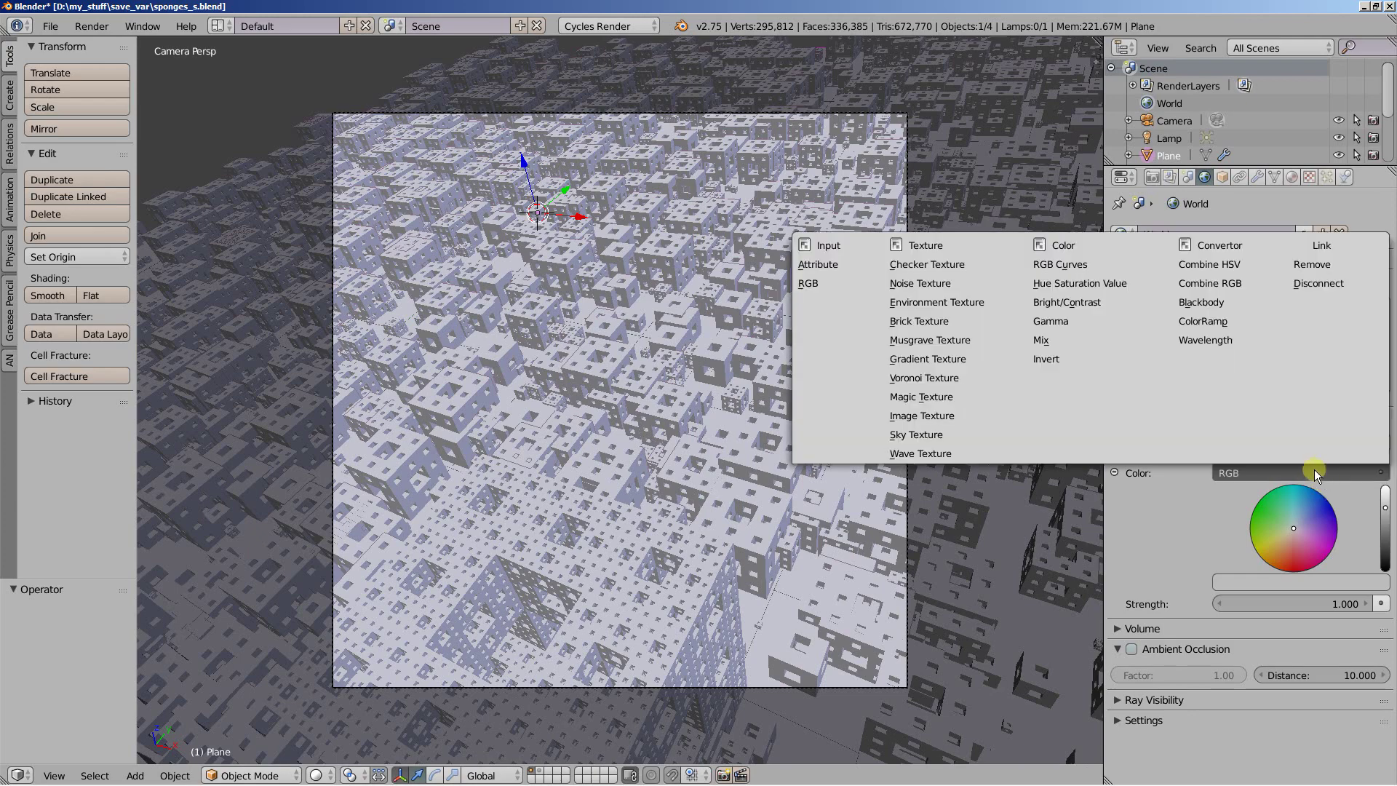
click(931, 396)
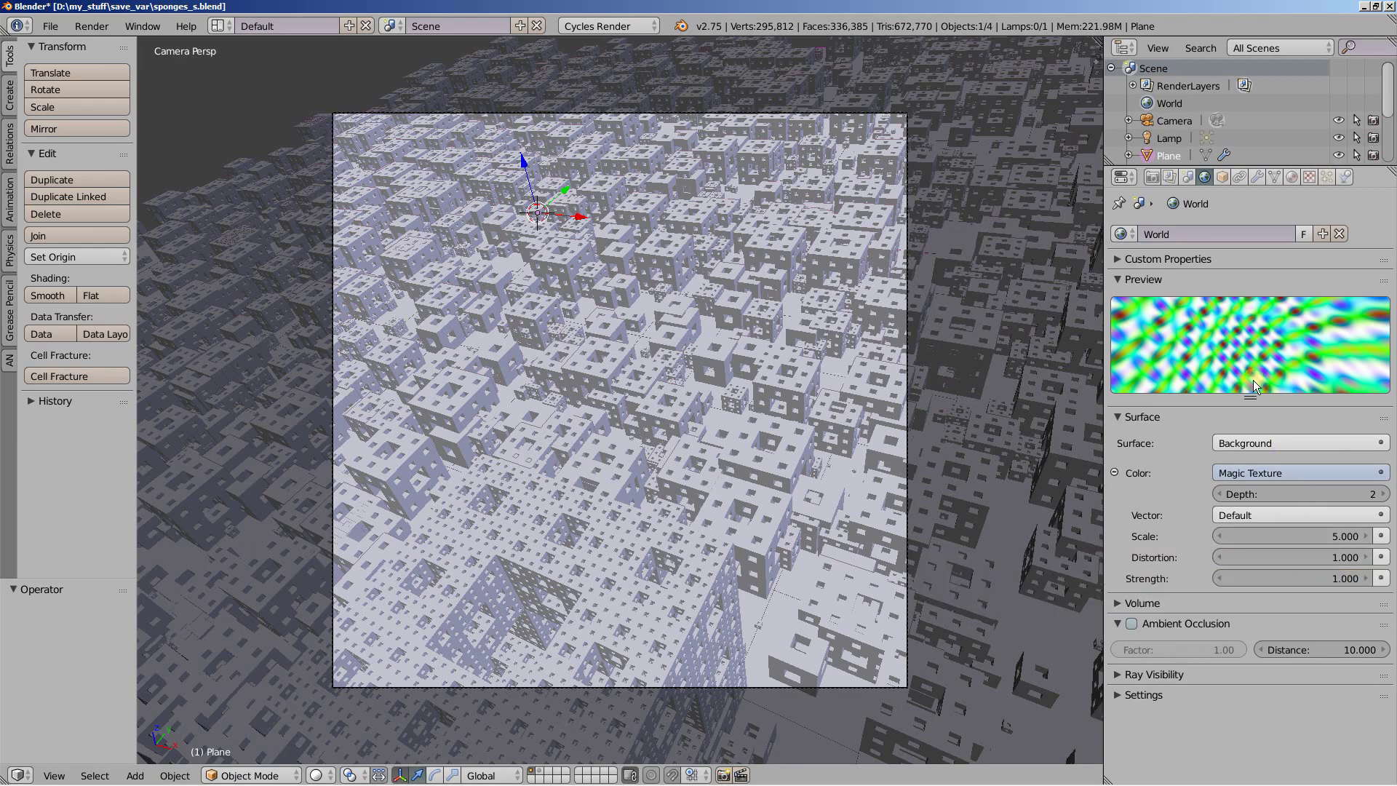
Bring the Magic Texture Scale down from 5 to 0.4, typing 4.4 then dragging lower
click(1264, 531)
text(4.4)
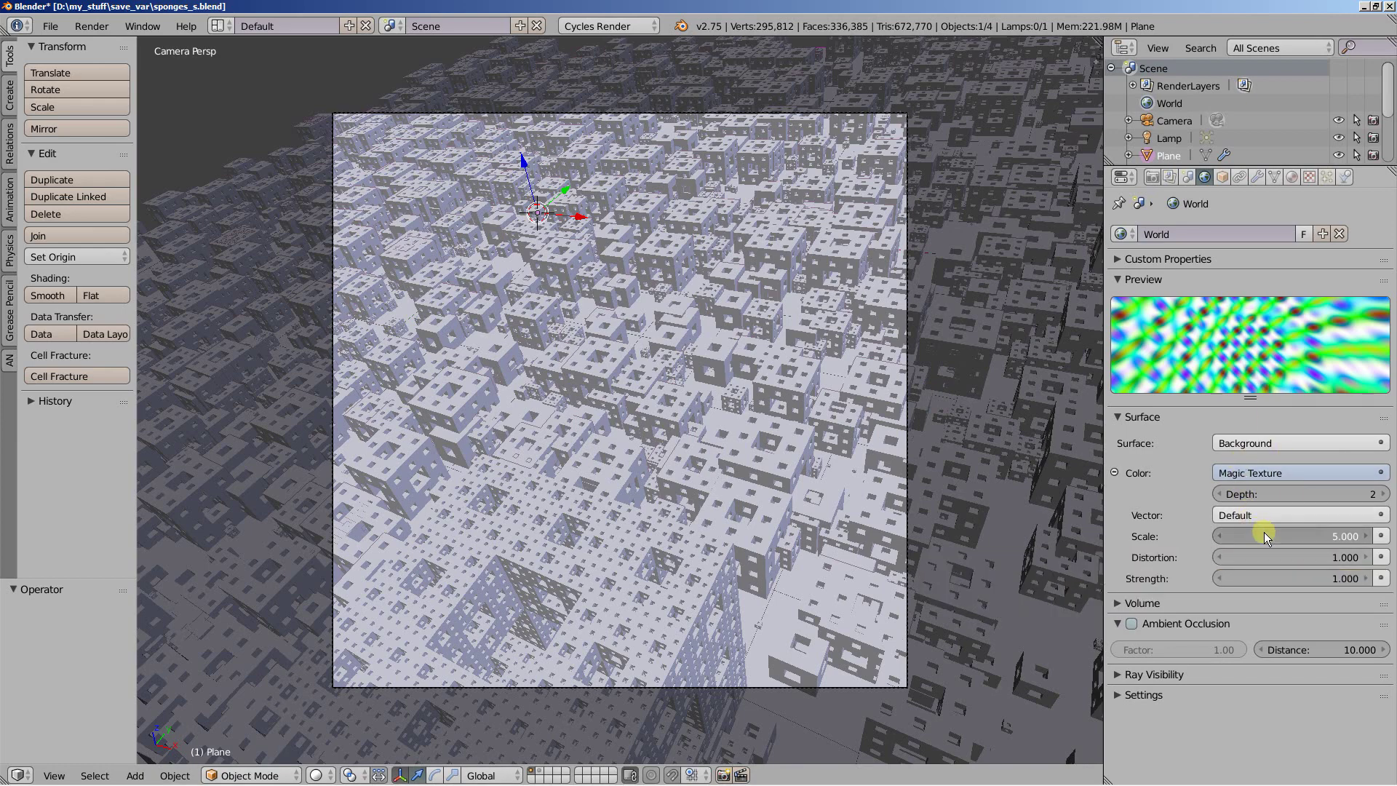
key(Return)
drag(1251, 535, 1232, 535)
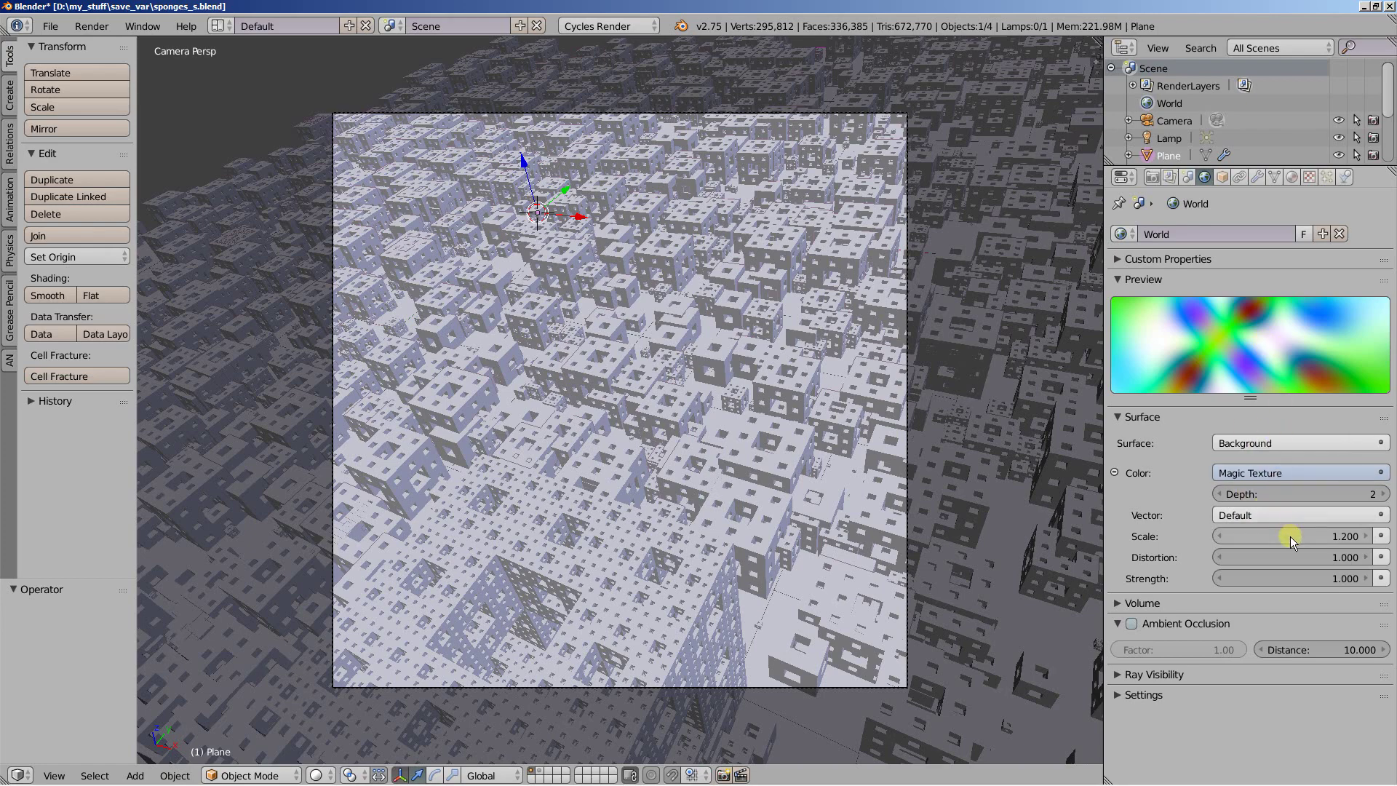
drag(1291, 536, 1282, 535)
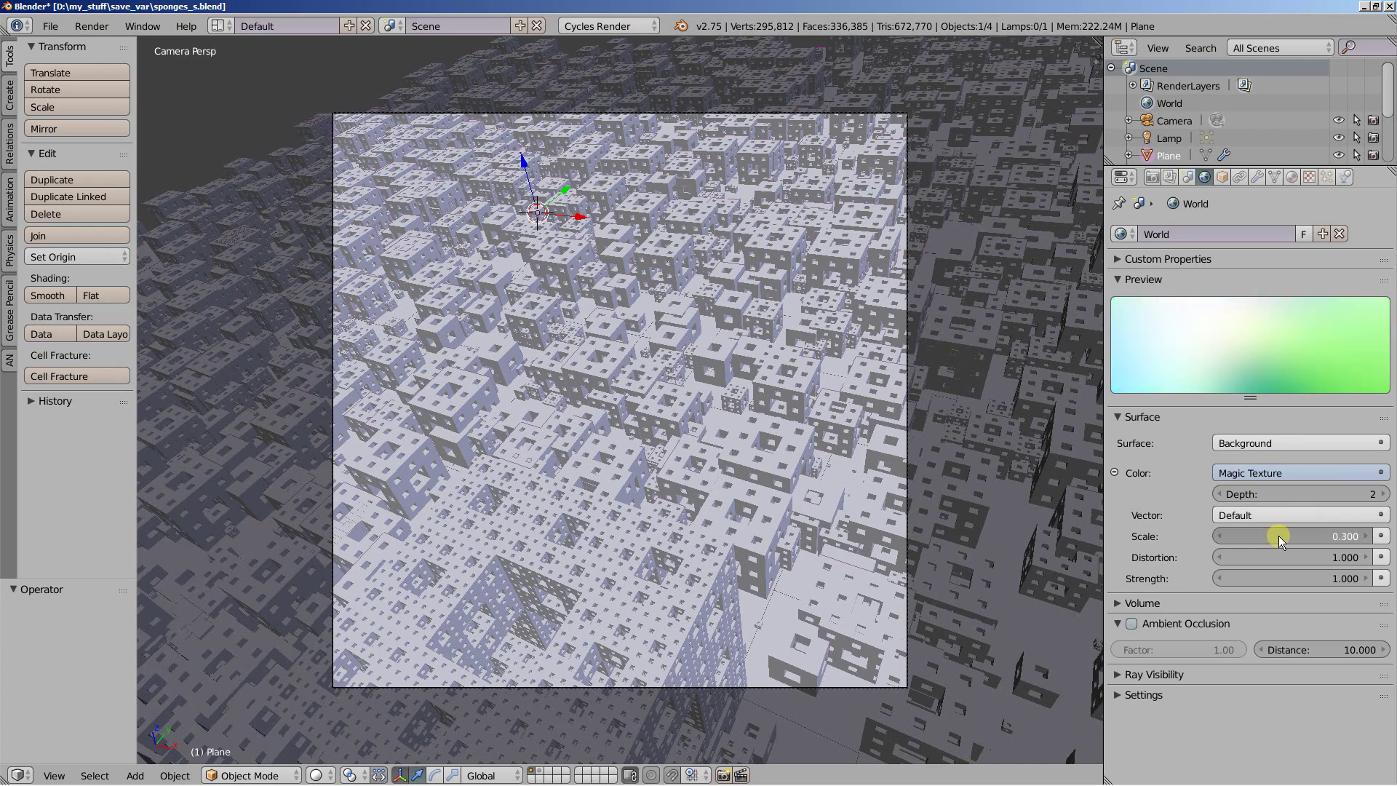
drag(1289, 536, 1283, 536)
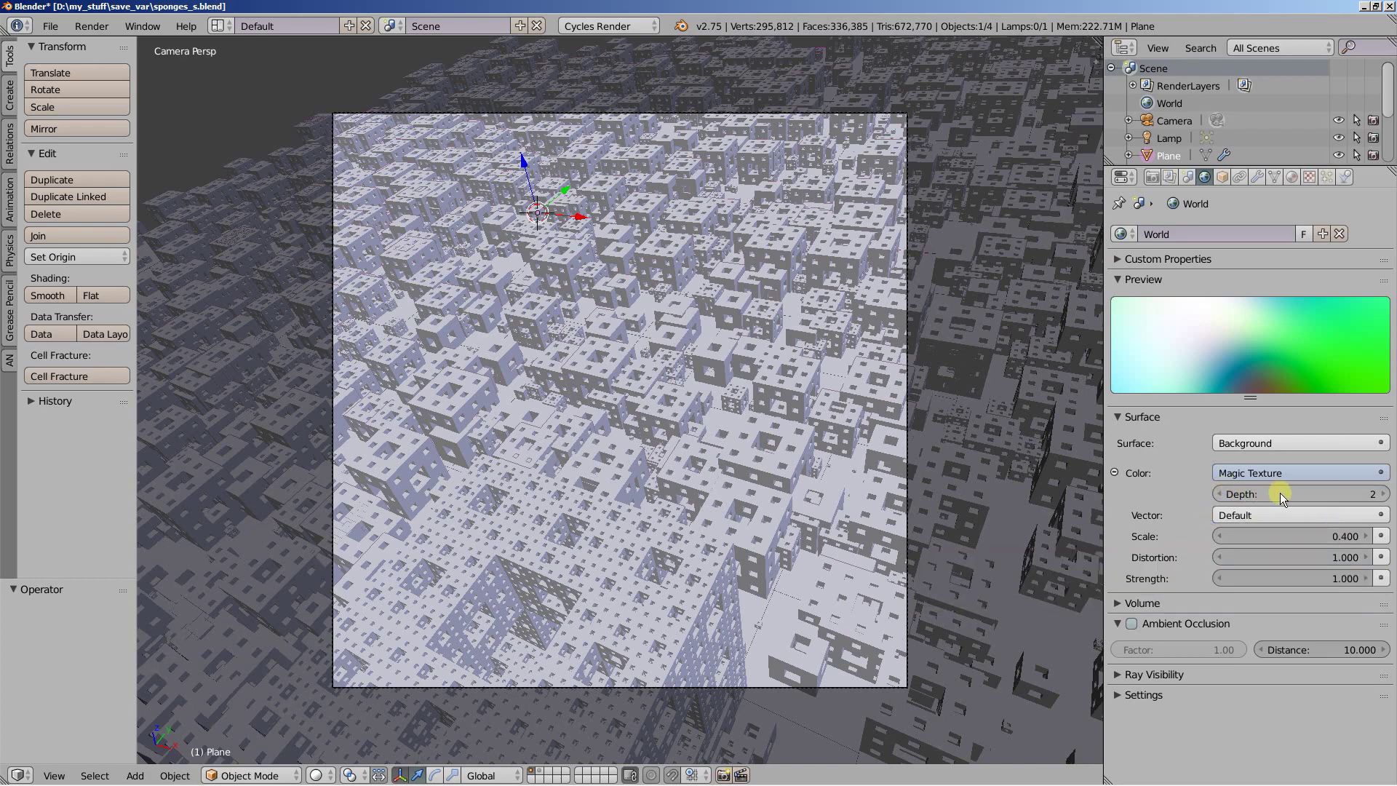
Step the Magic Texture Depth up to 7, then back down to 3
click(1382, 494)
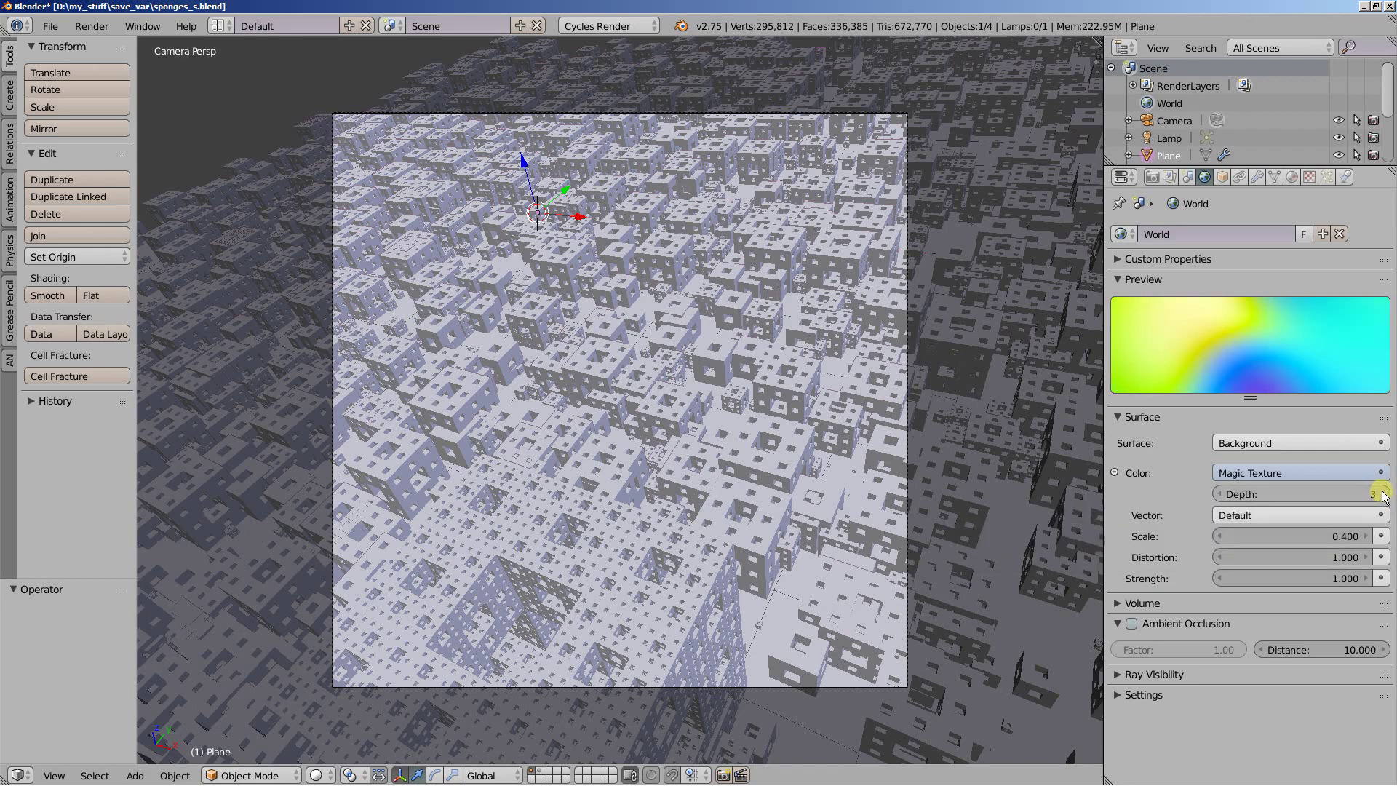
click(1385, 496)
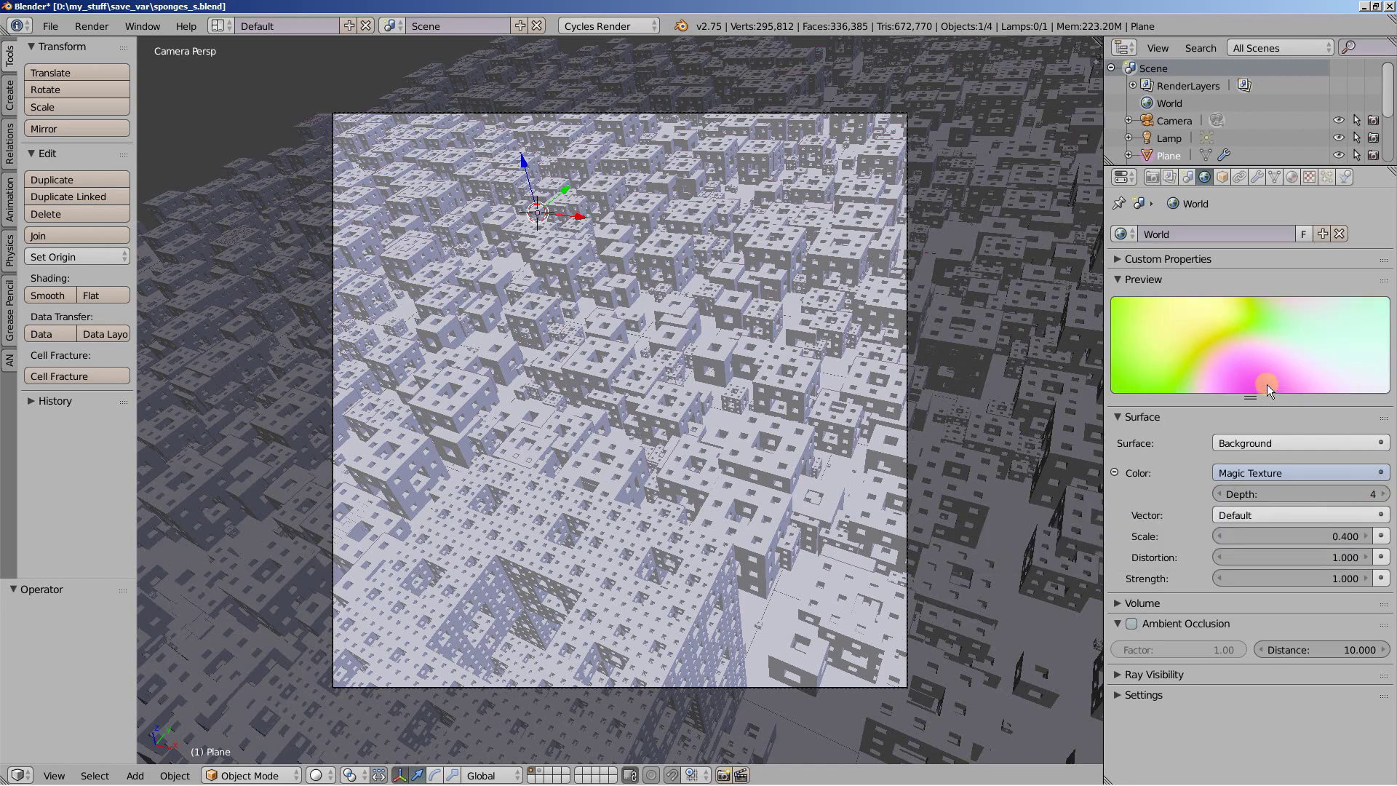
click(1385, 495)
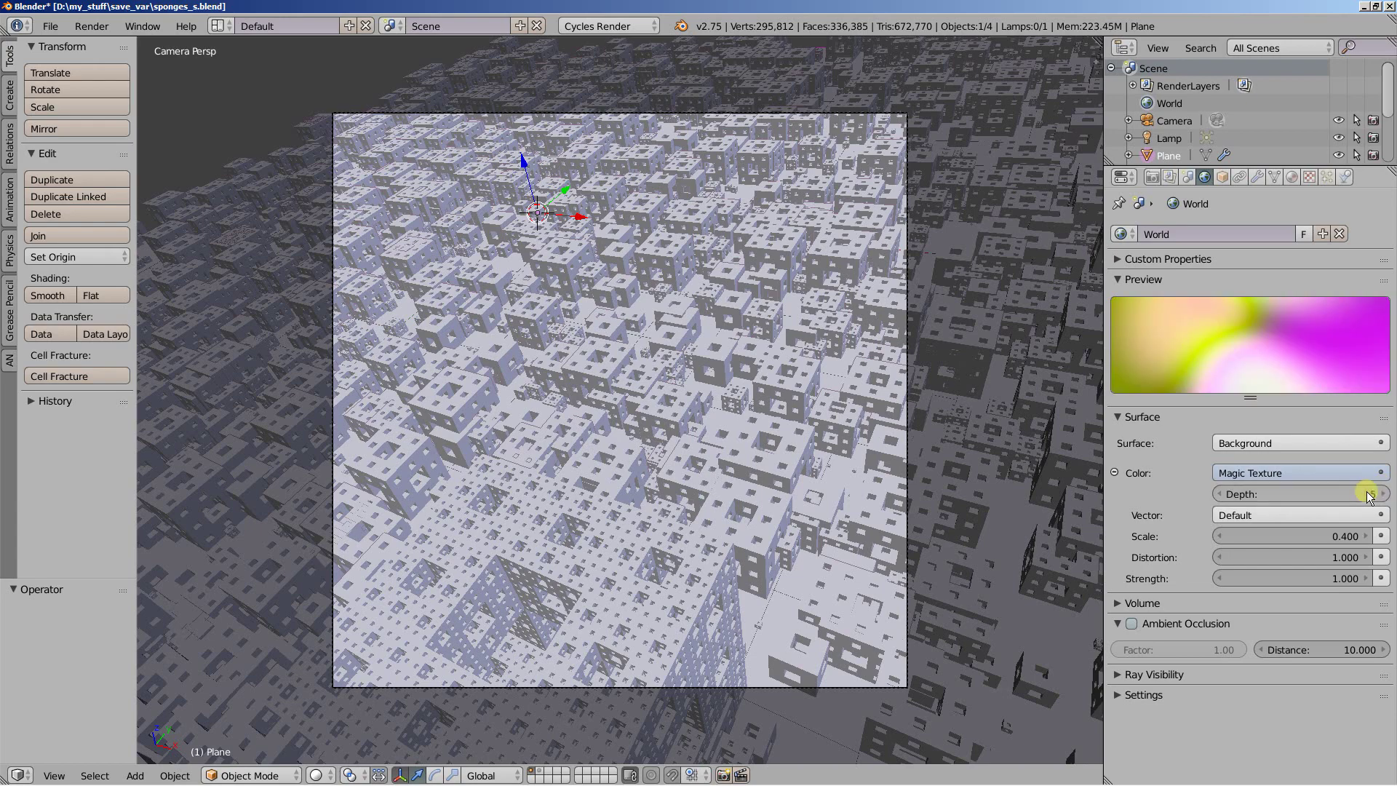
click(1385, 494)
click(1385, 495)
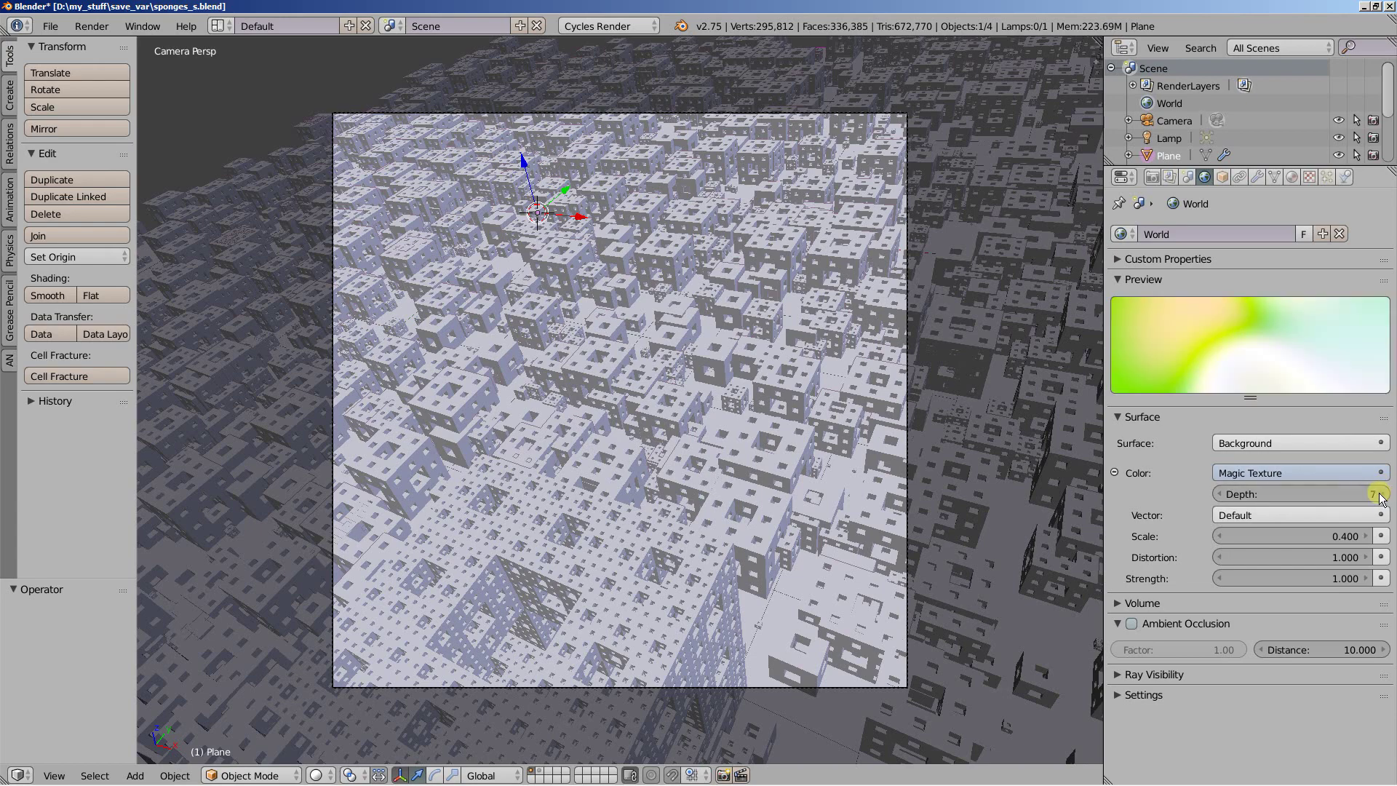
click(1222, 495)
click(1223, 495)
click(1223, 495)
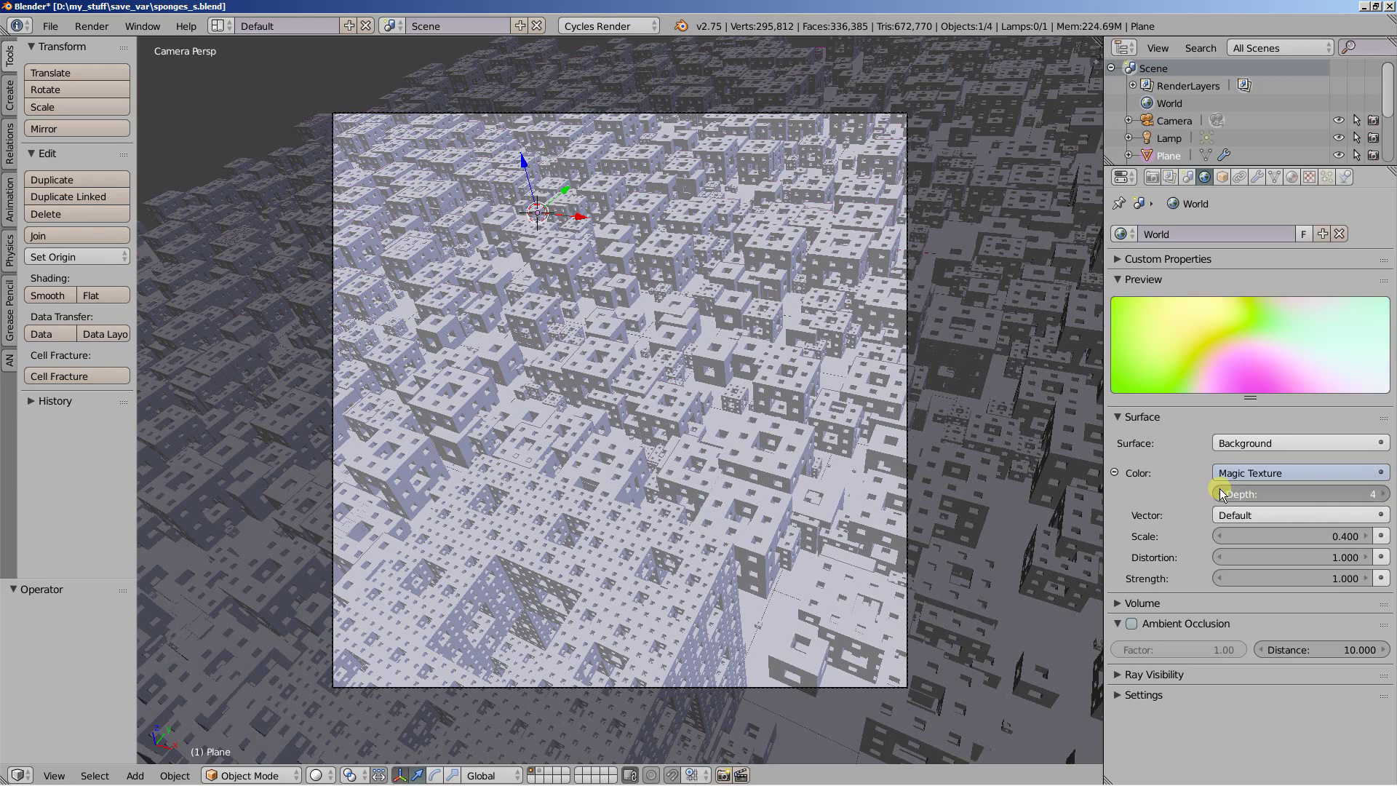
click(1223, 495)
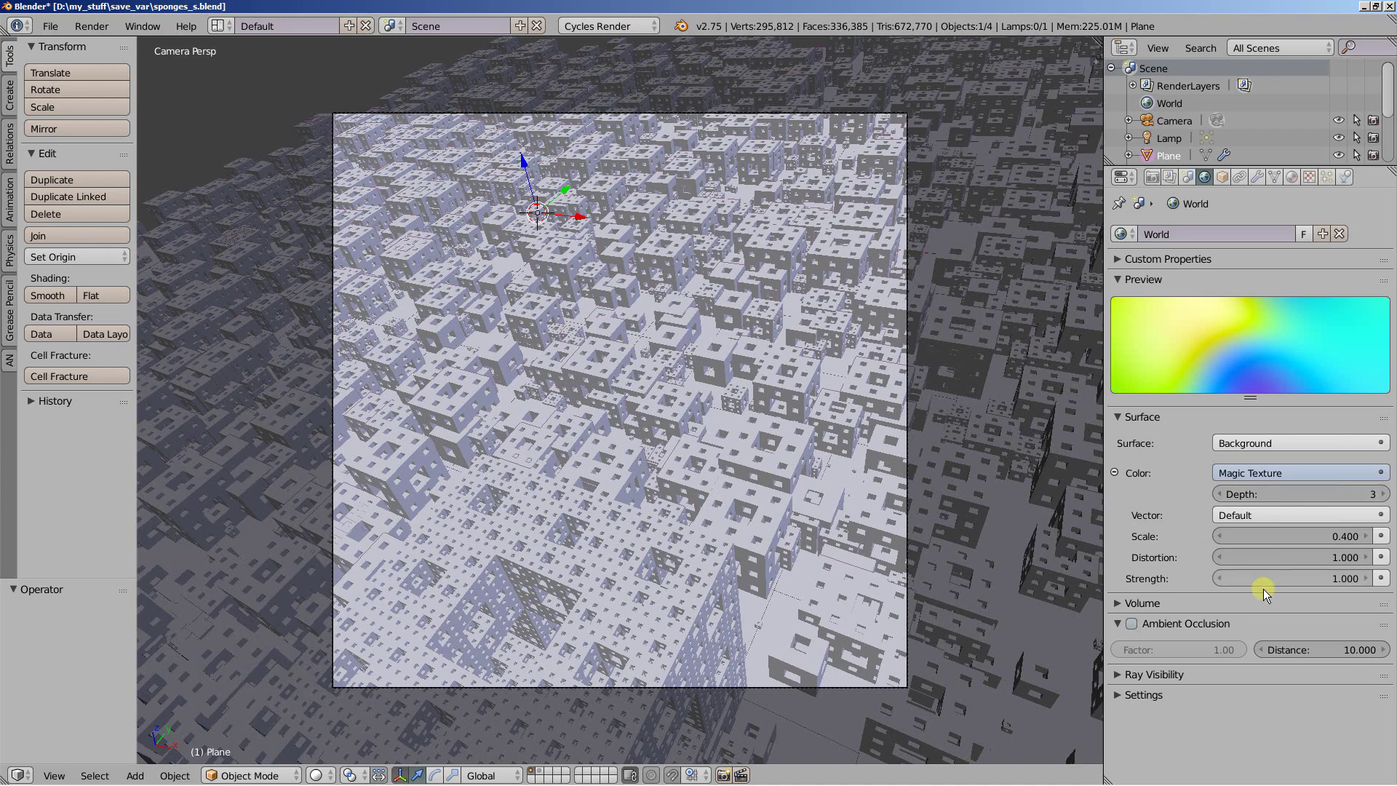
Render the 900 × 900 sponge city scene and view the image at Zoom 1:1
click(1152, 178)
click(1148, 252)
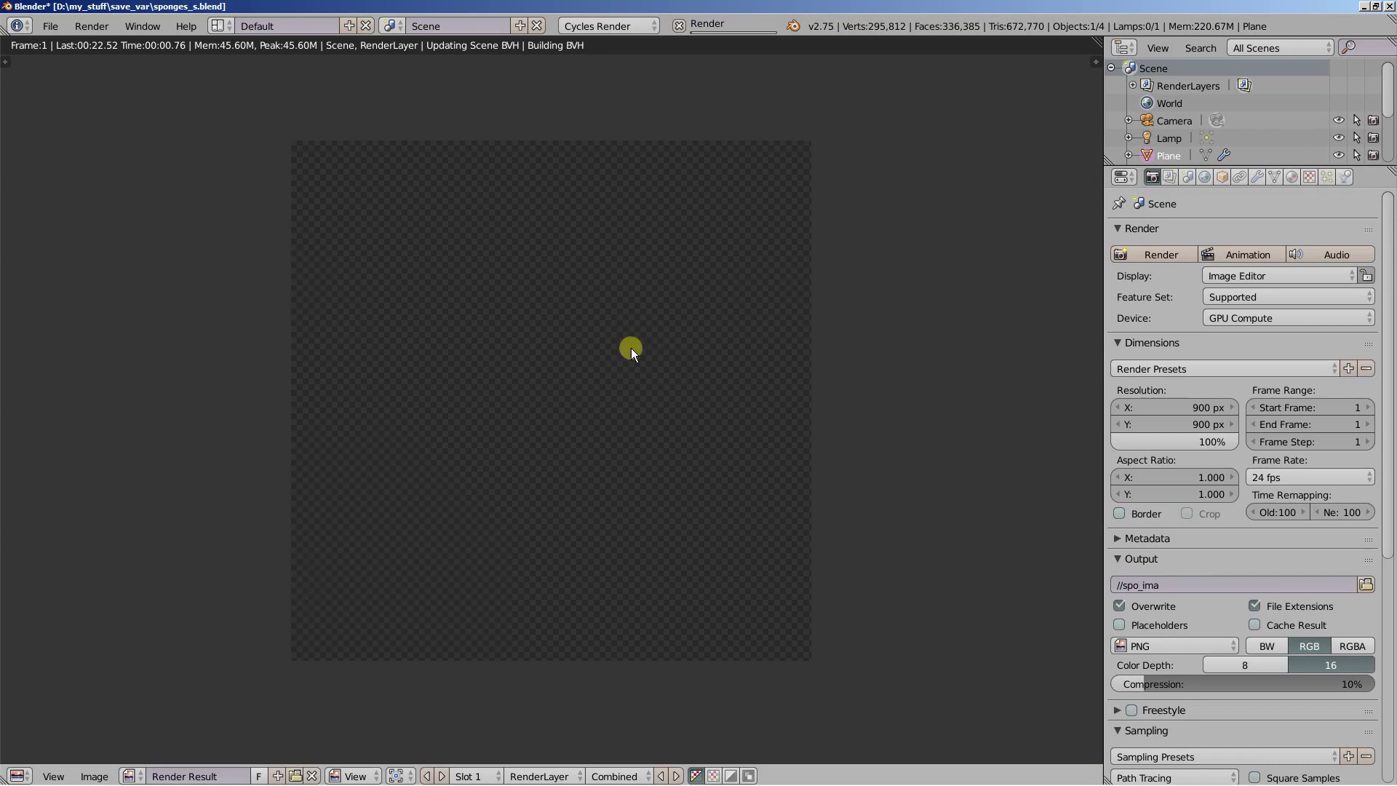
click(55, 776)
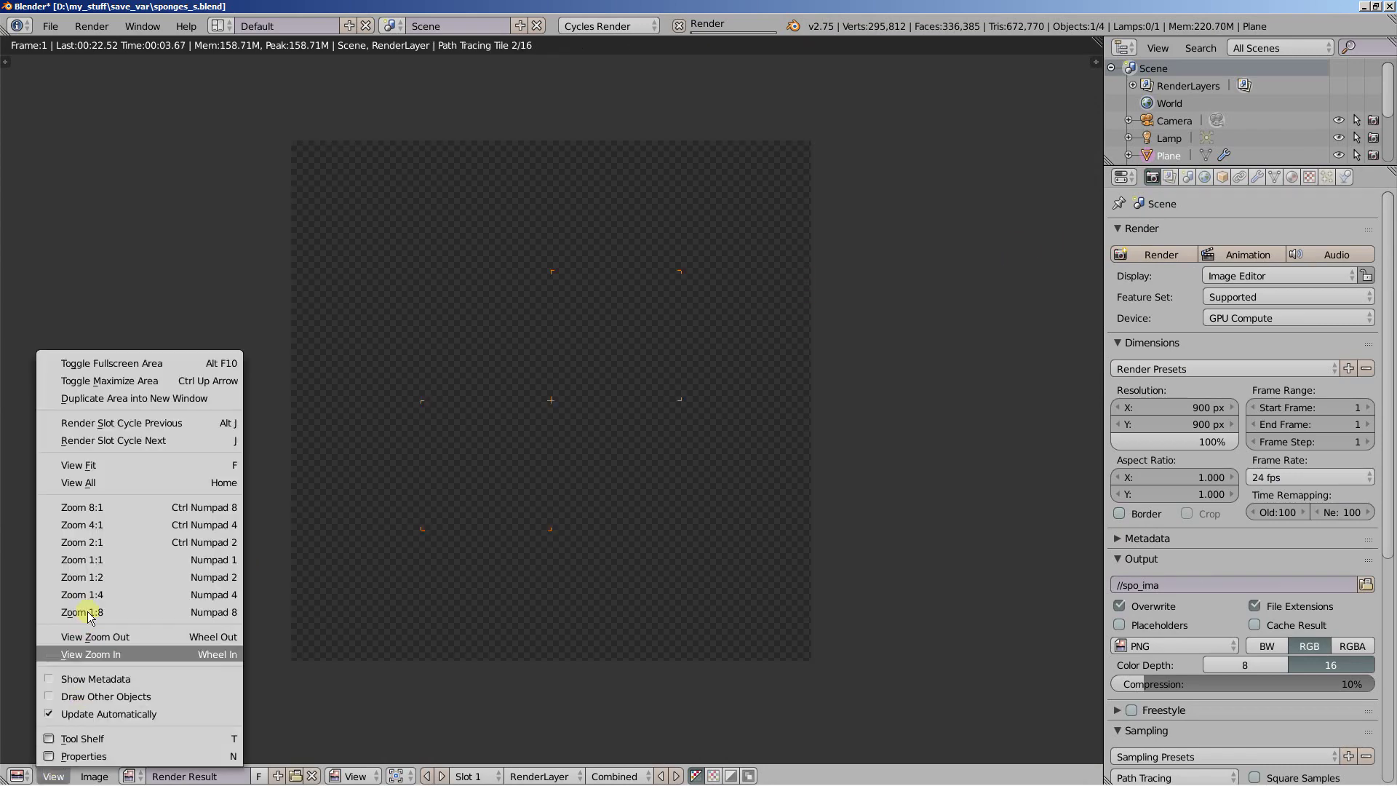
click(88, 556)
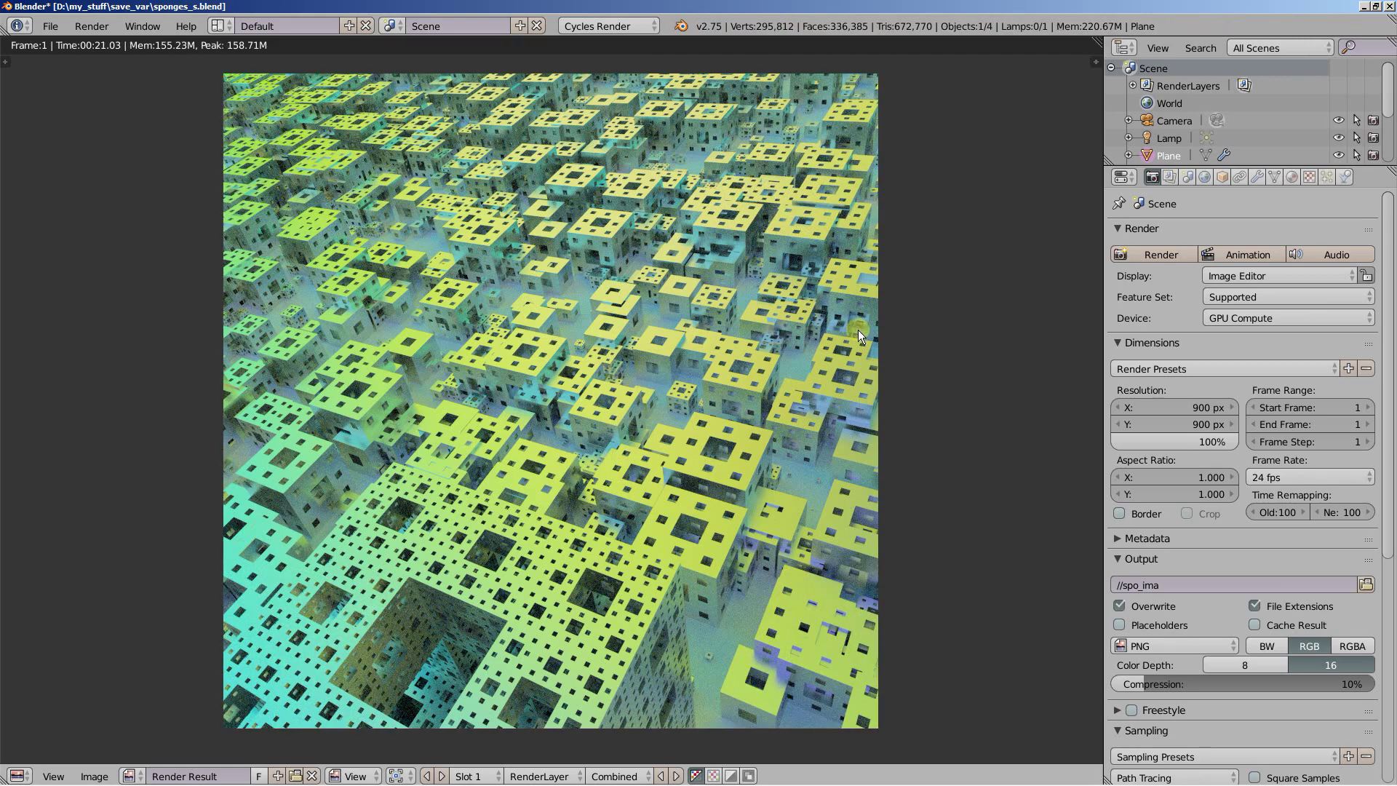
Drop the World Magic Texture Depth from 3 to 0 and re-render with F12
click(1205, 177)
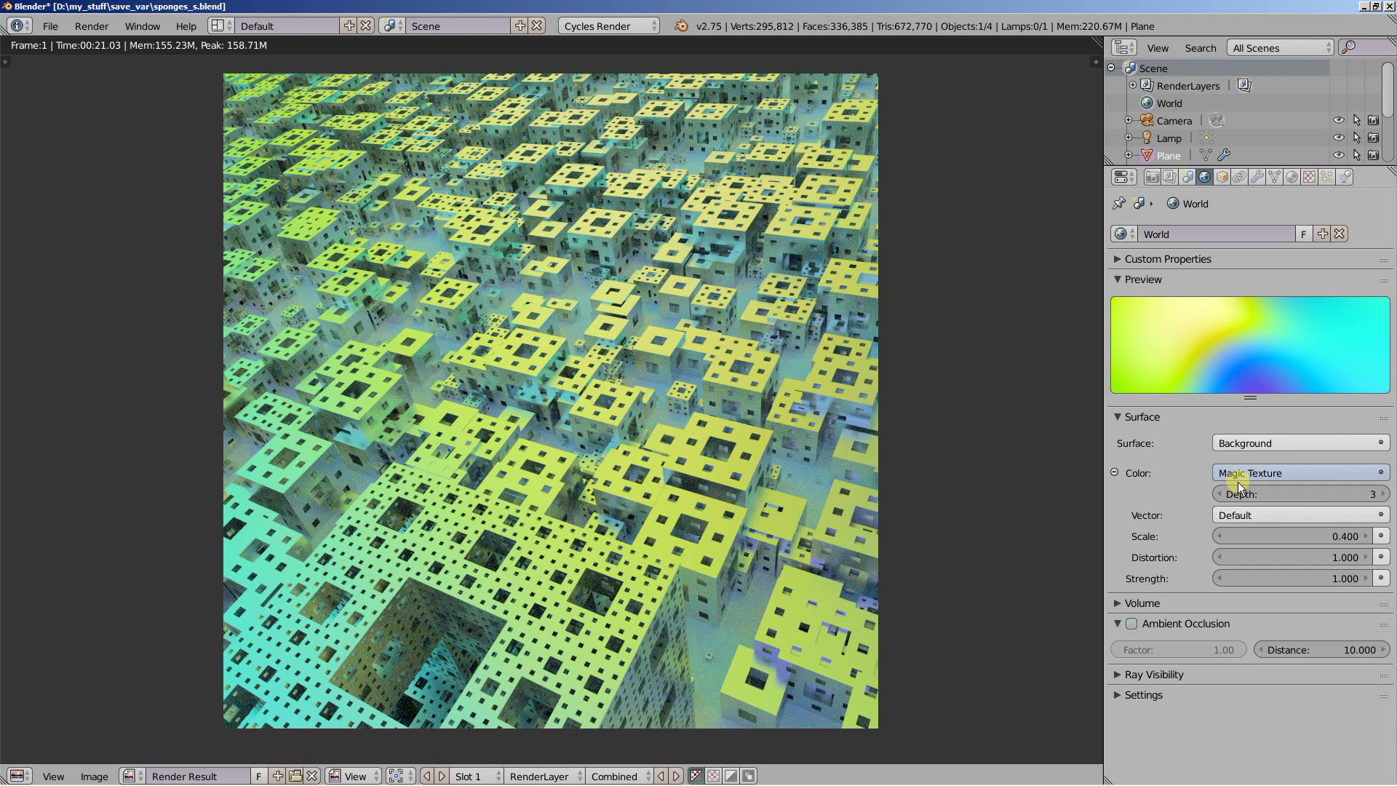
click(1220, 493)
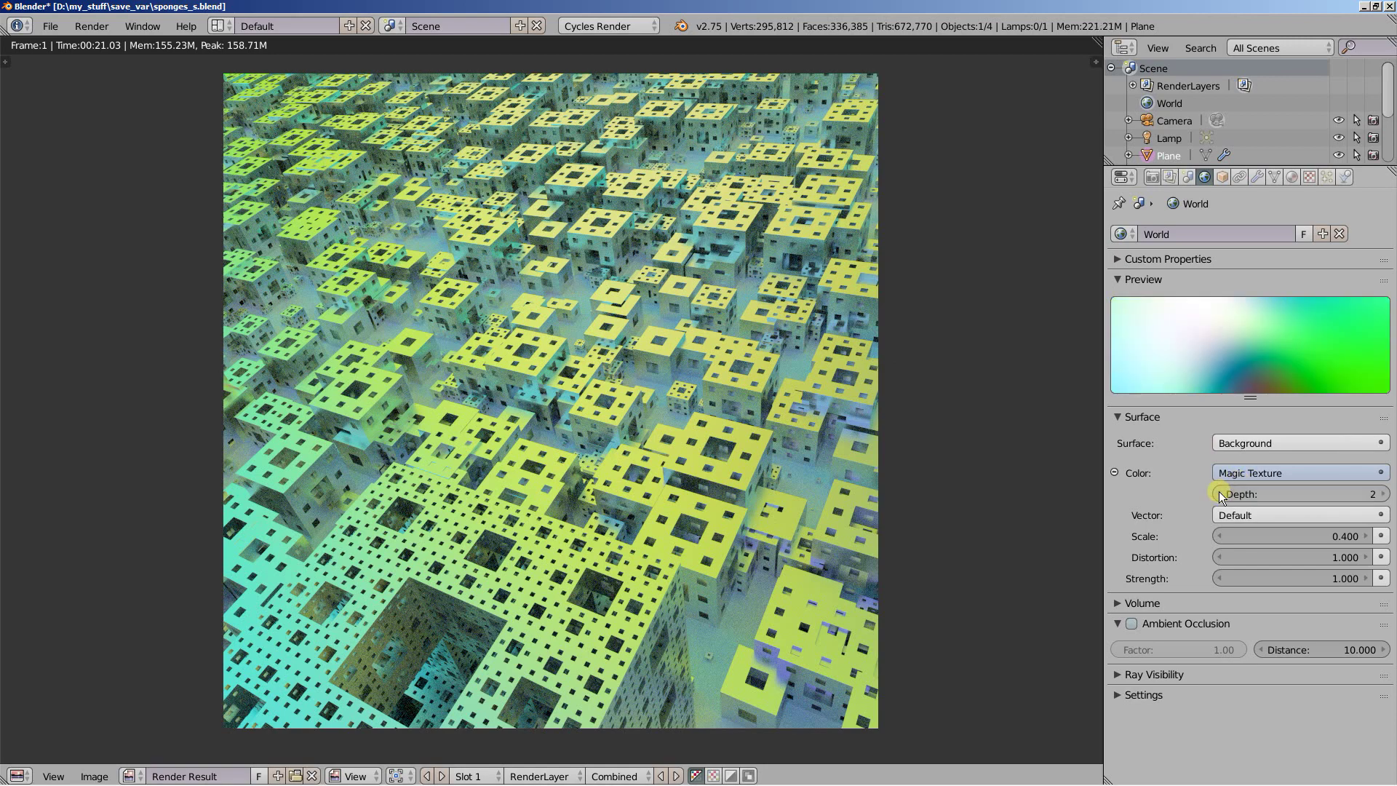
click(1219, 493)
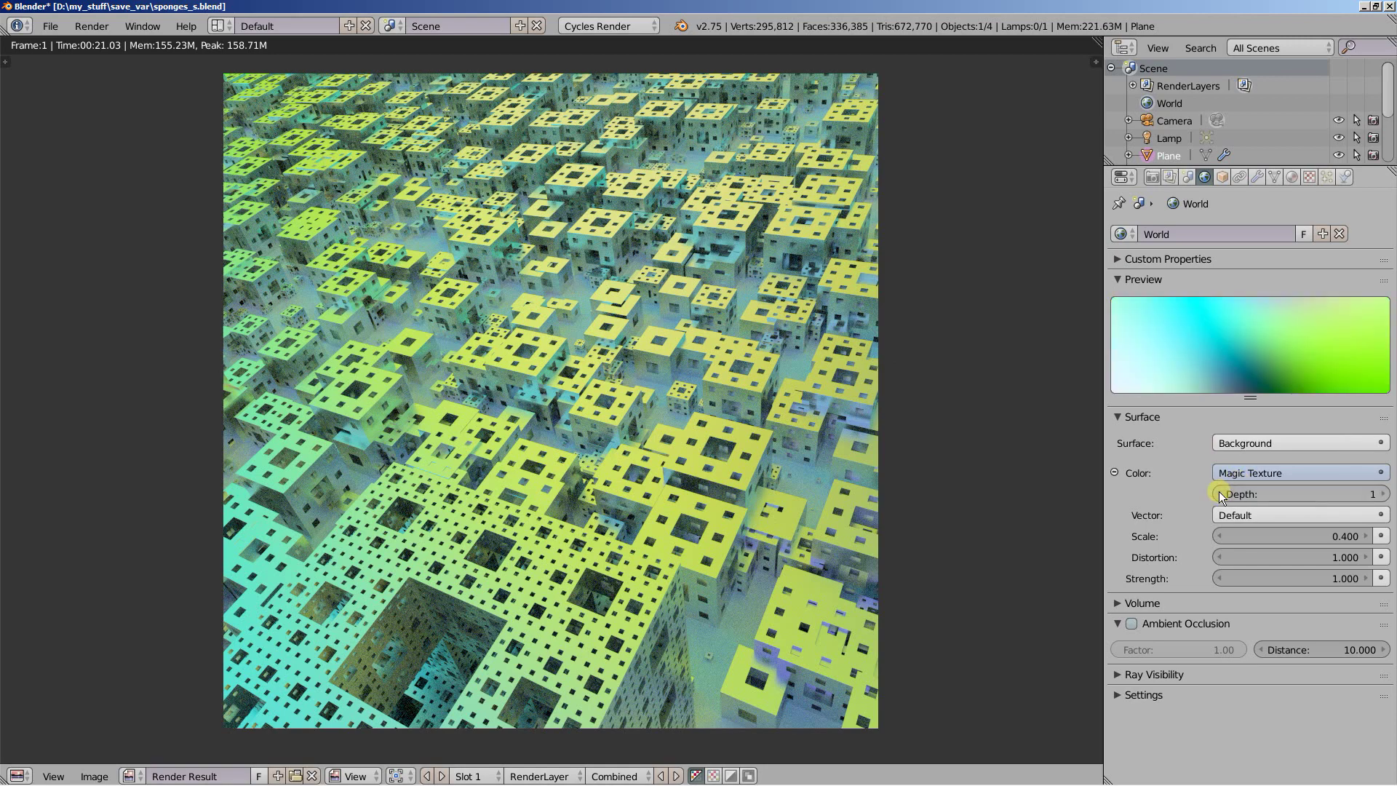
click(1220, 493)
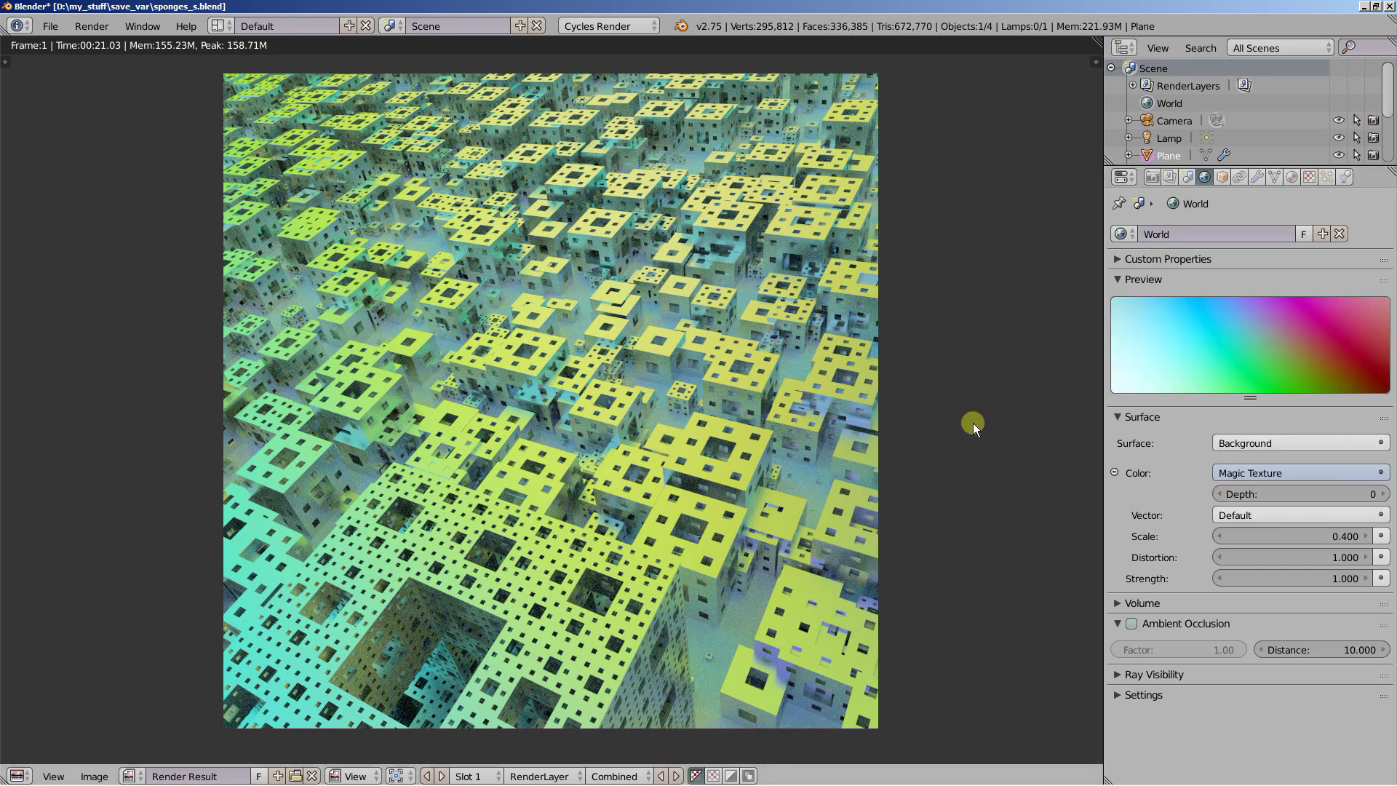
key(F12)
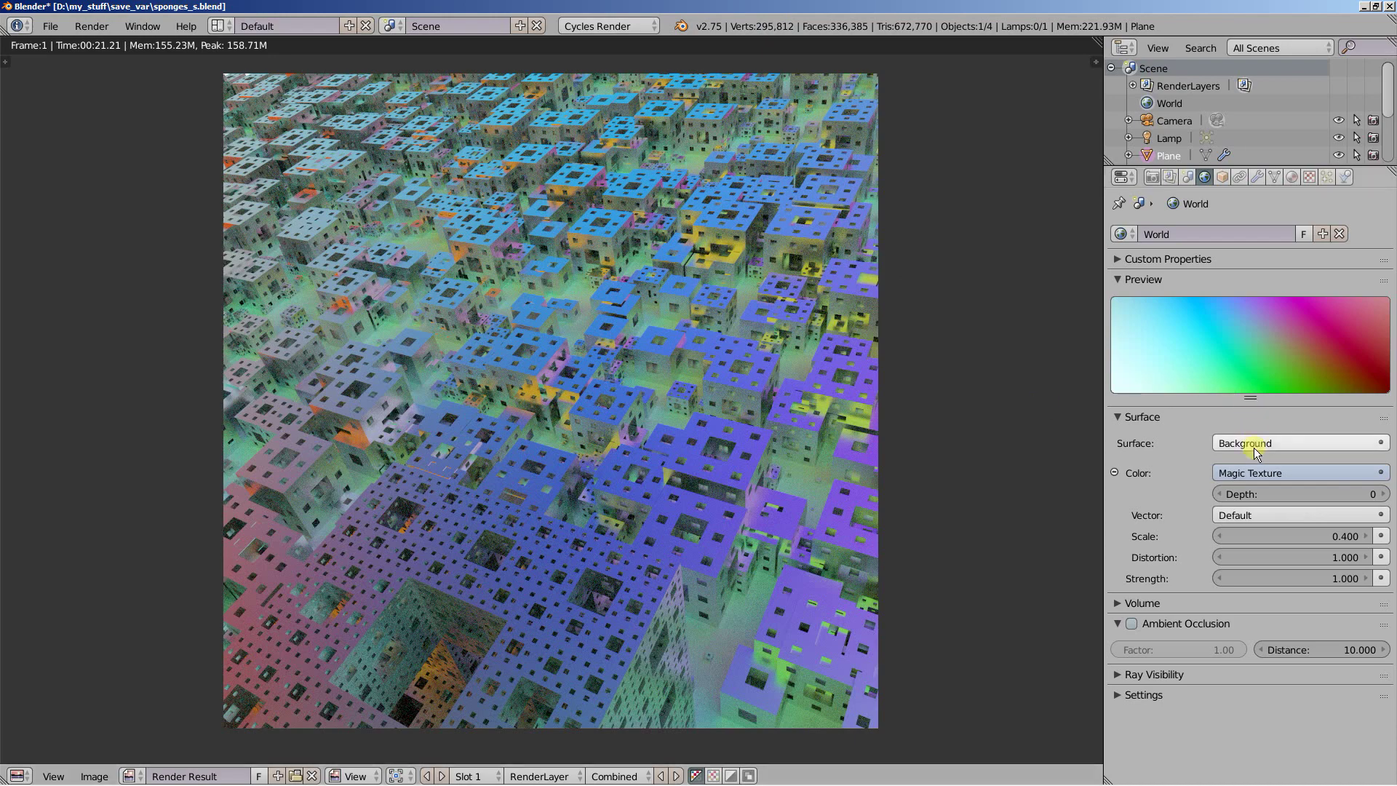
Switch the World Color to a Noise Texture with Scale 0.6 and Detail 0.3
click(1294, 472)
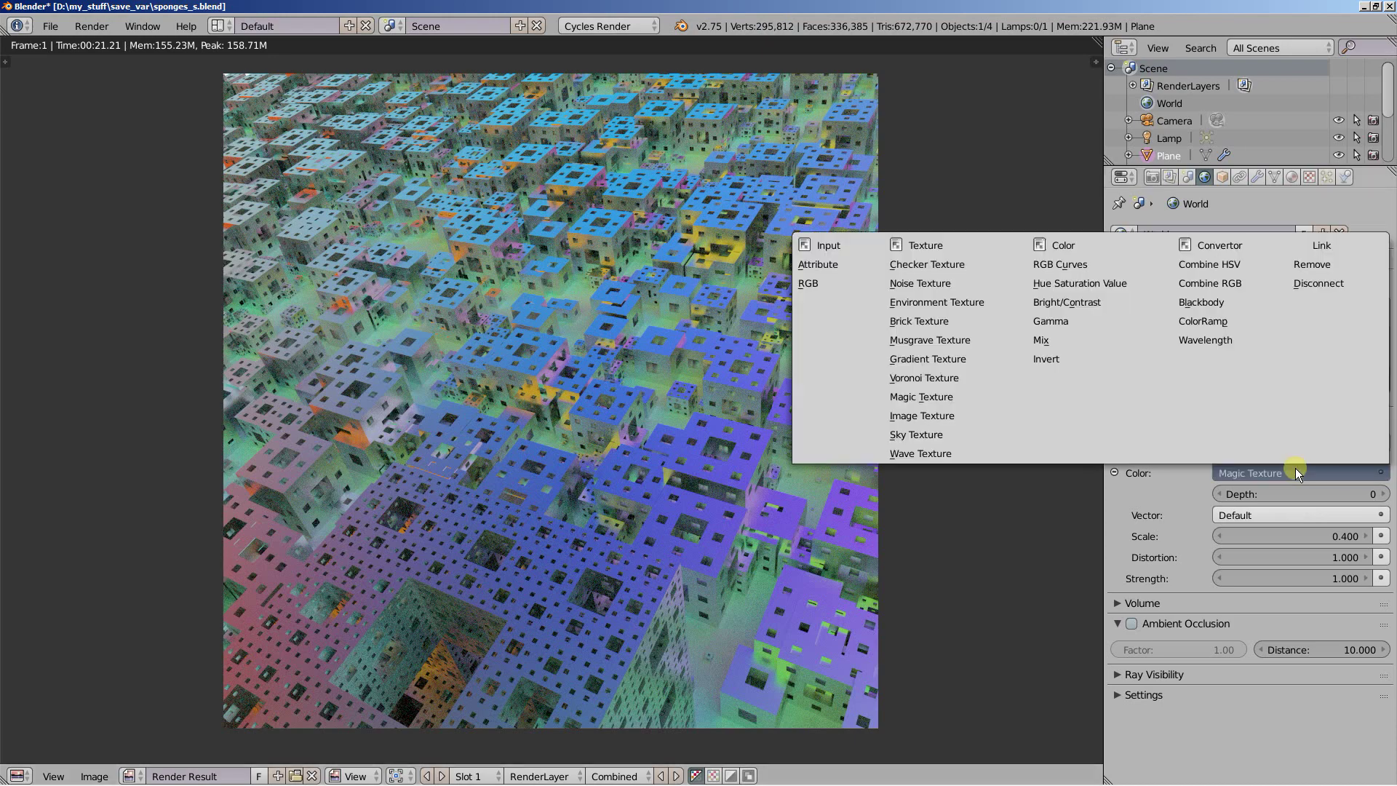
click(946, 283)
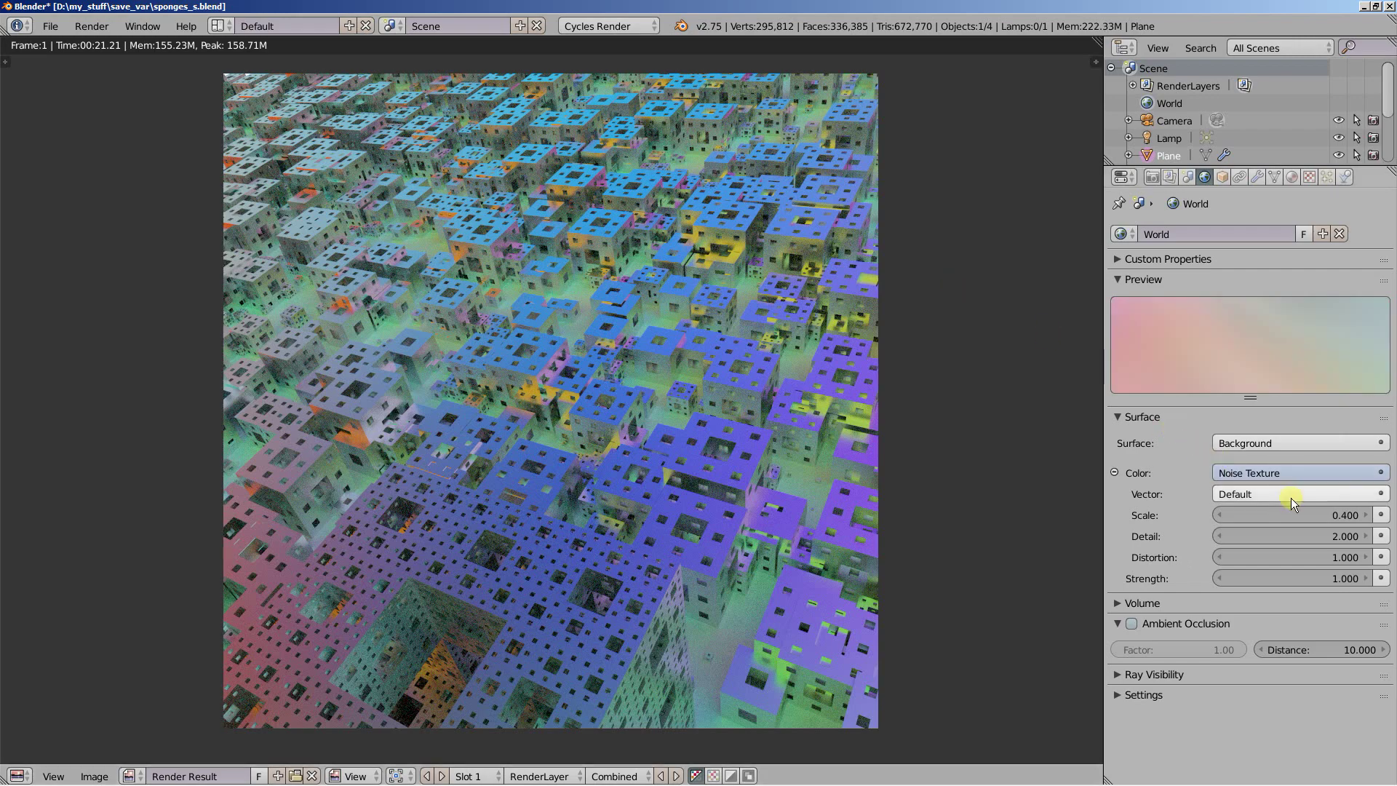
drag(1307, 514, 1333, 518)
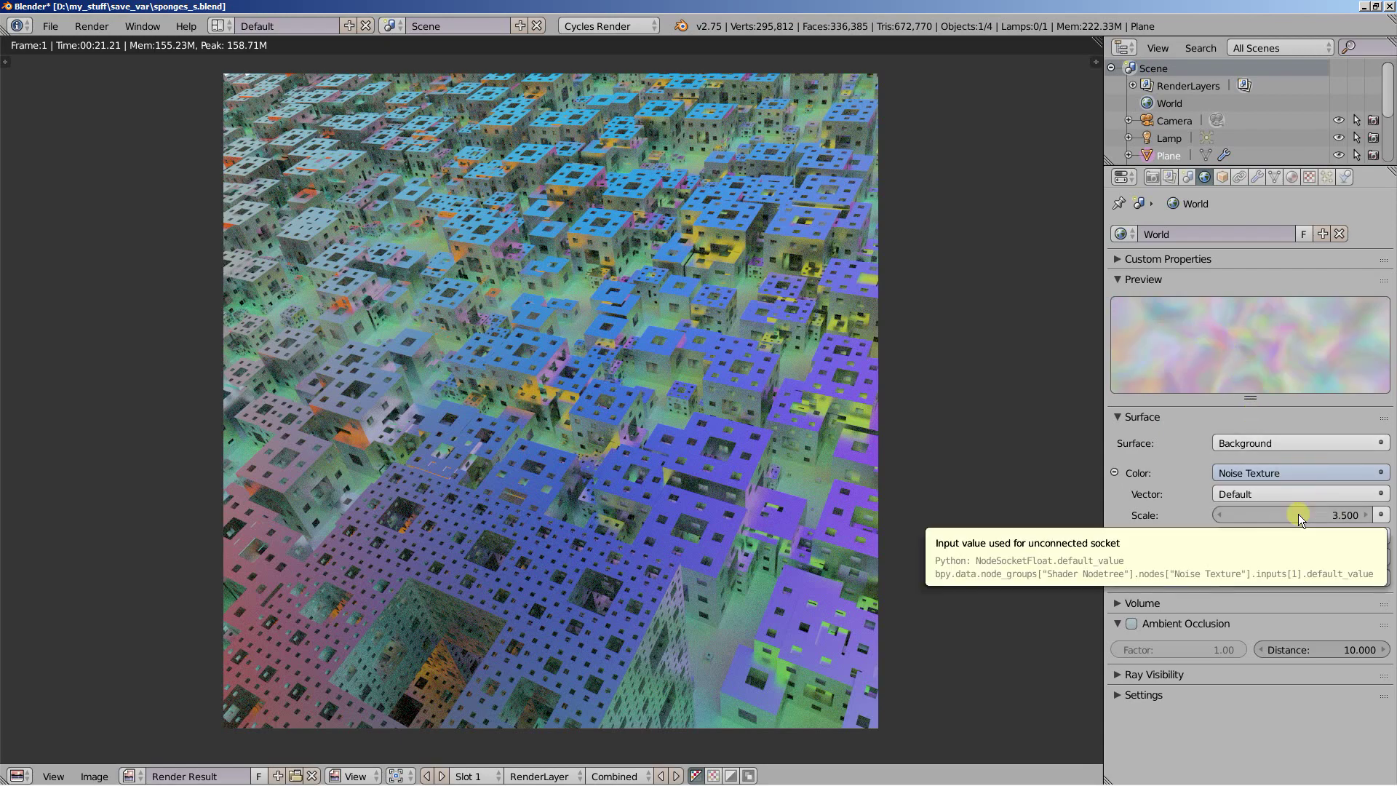
drag(1298, 514, 1268, 513)
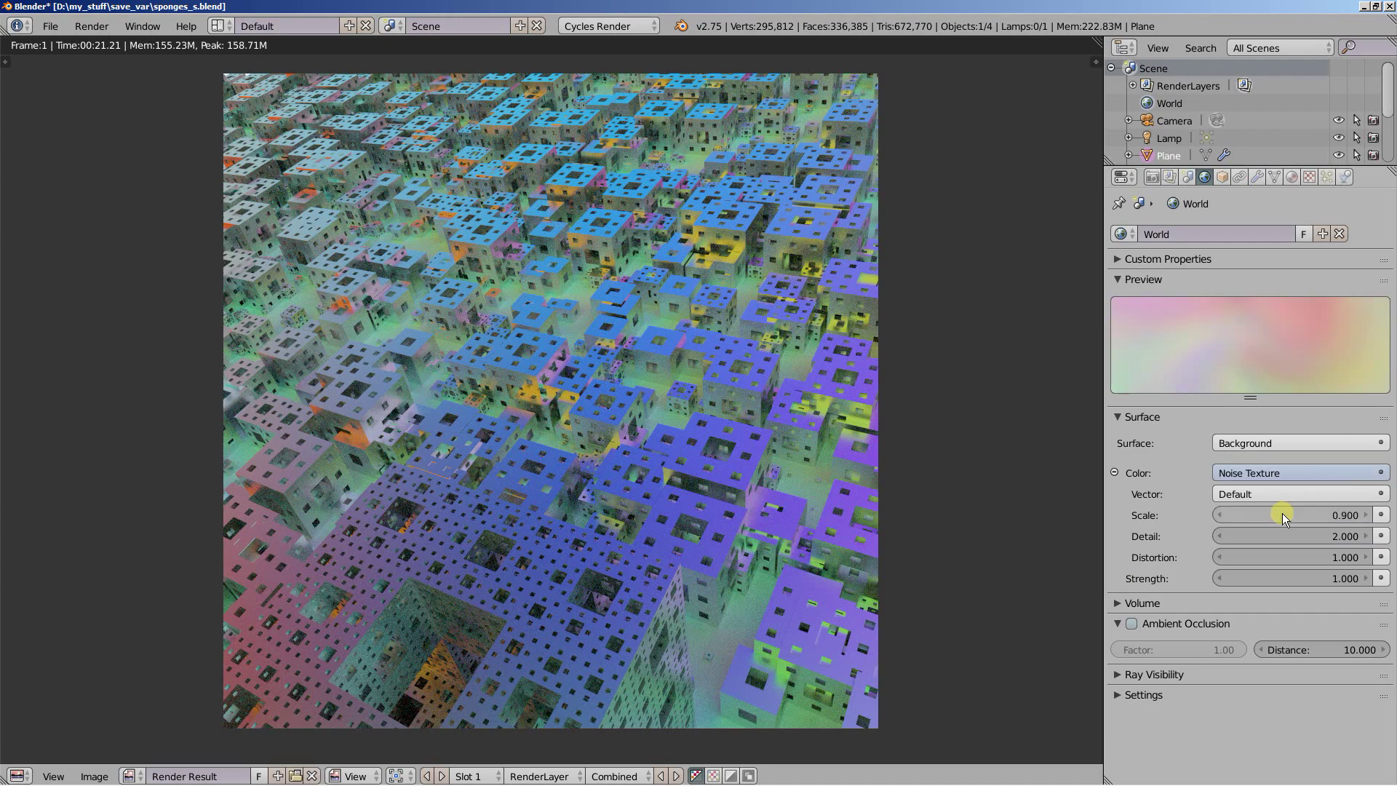
click(1224, 514)
click(1224, 515)
click(1224, 515)
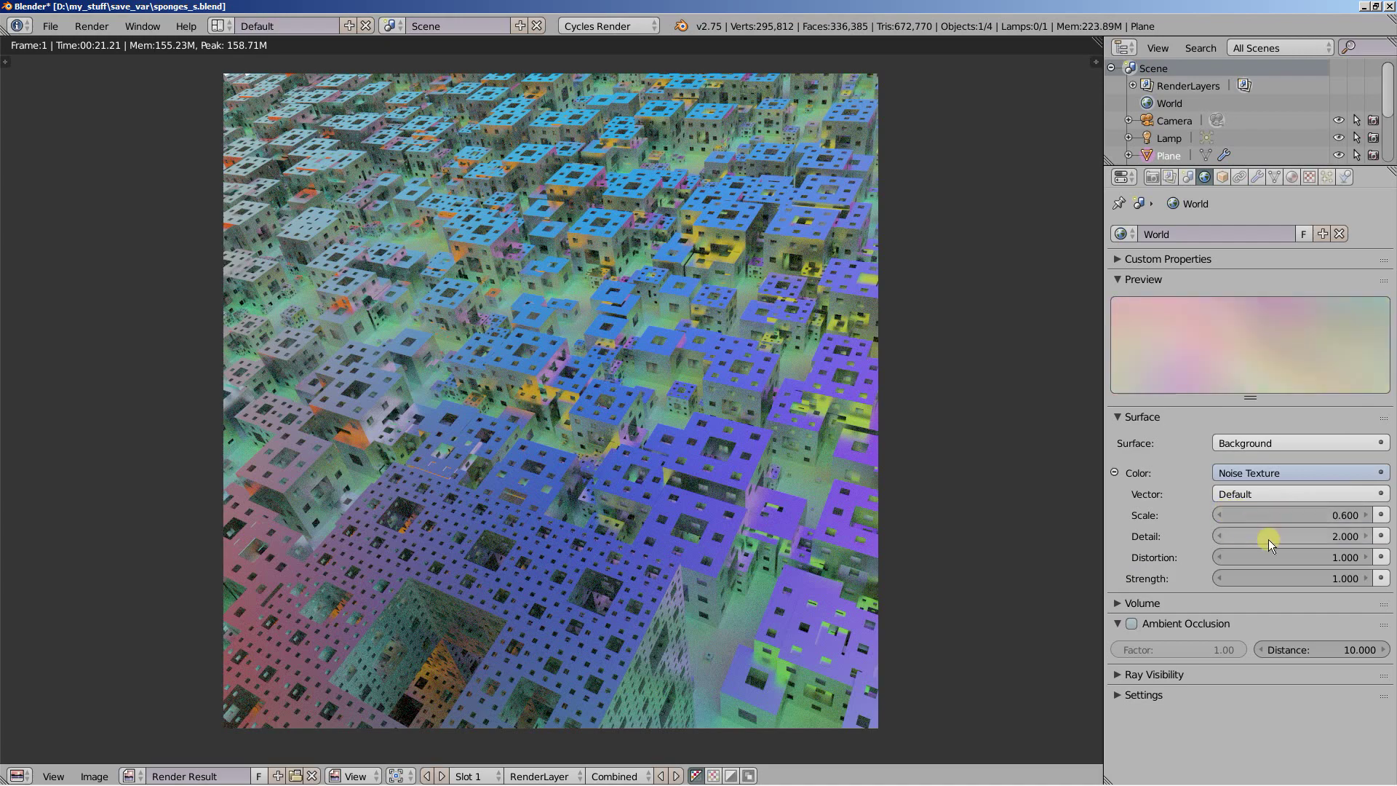
drag(1304, 536, 1268, 527)
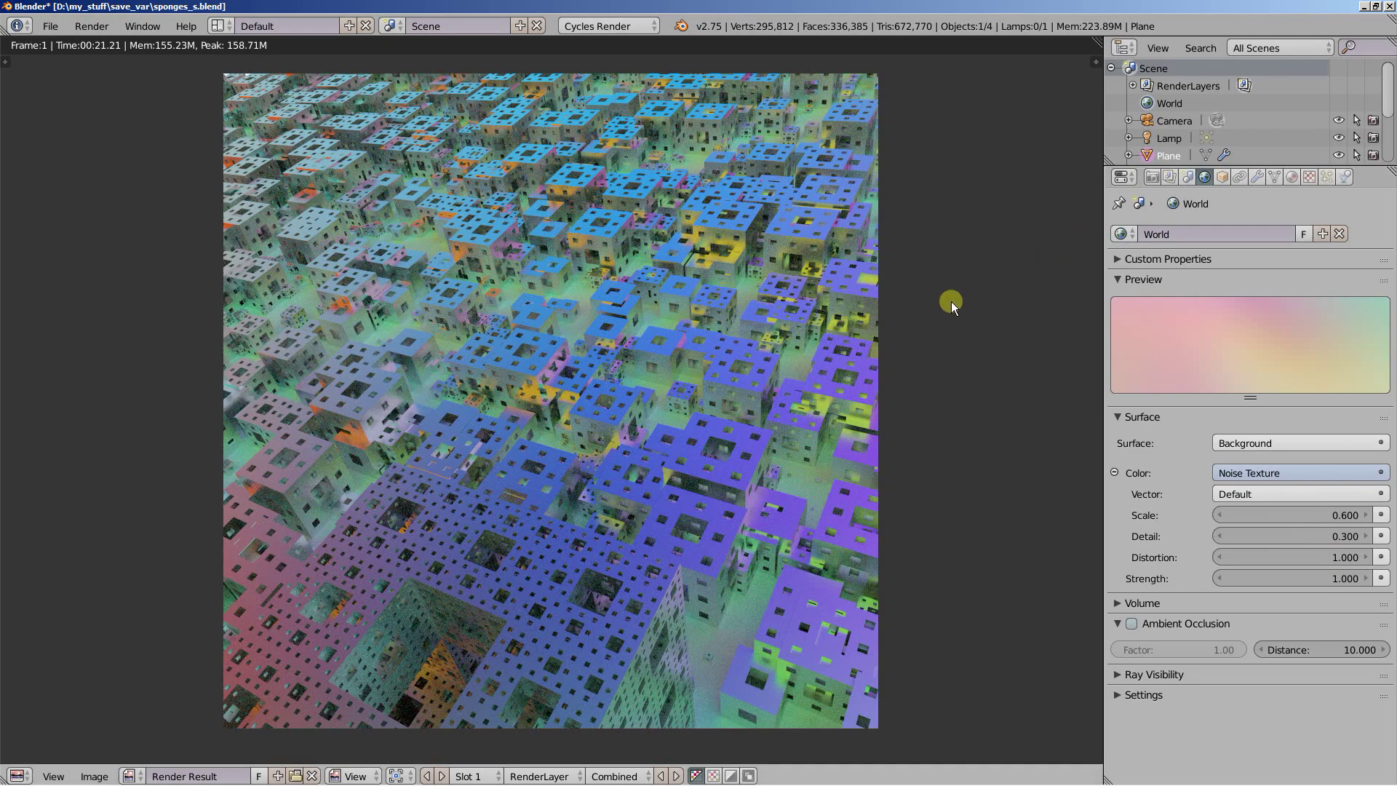
Render the scene again with F12 under the pastel Noise Texture sky
key(F12)
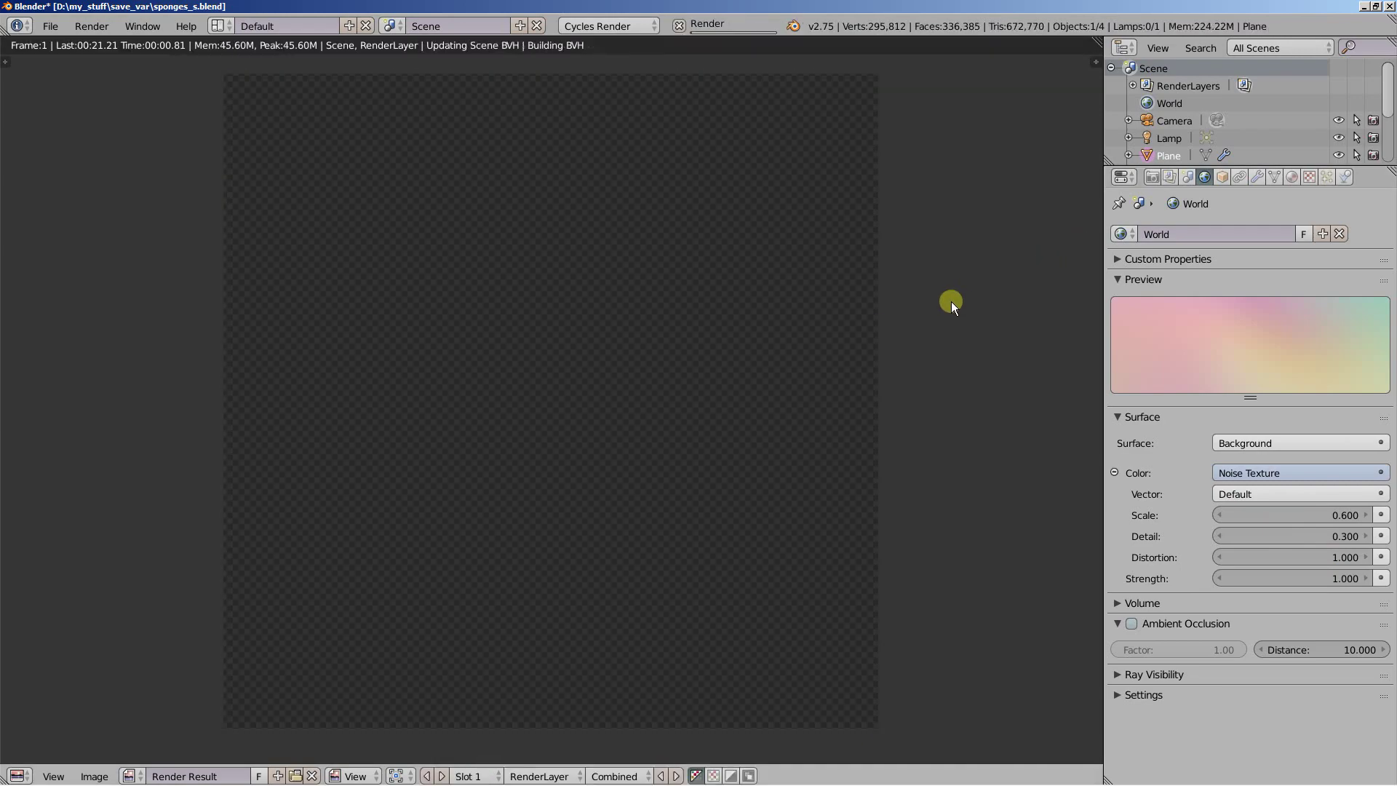